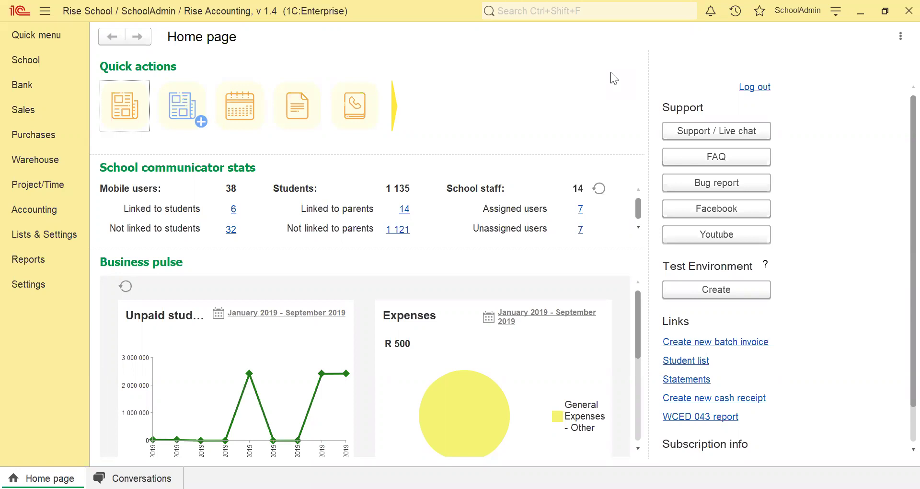
- Open the tax invoice list under Sales and examine the total and balance of the partially paid invoice
left_click(41, 114)
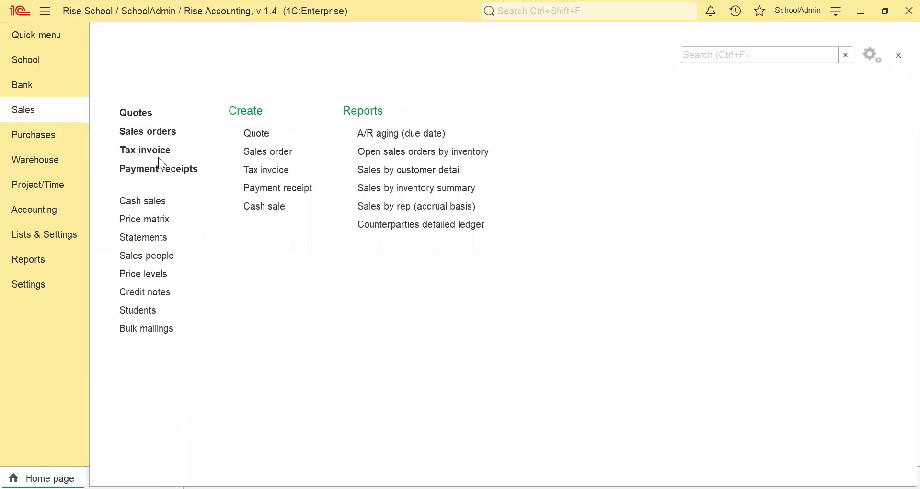
left_click(159, 150)
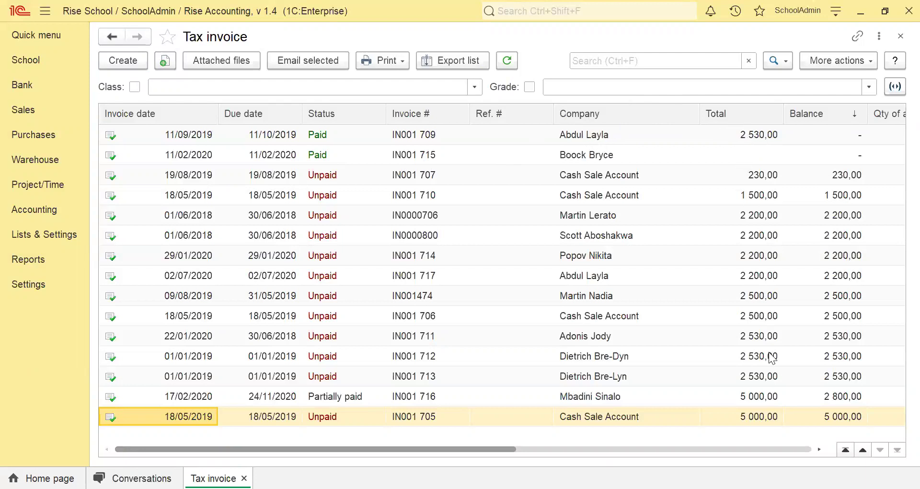
left_click(754, 400)
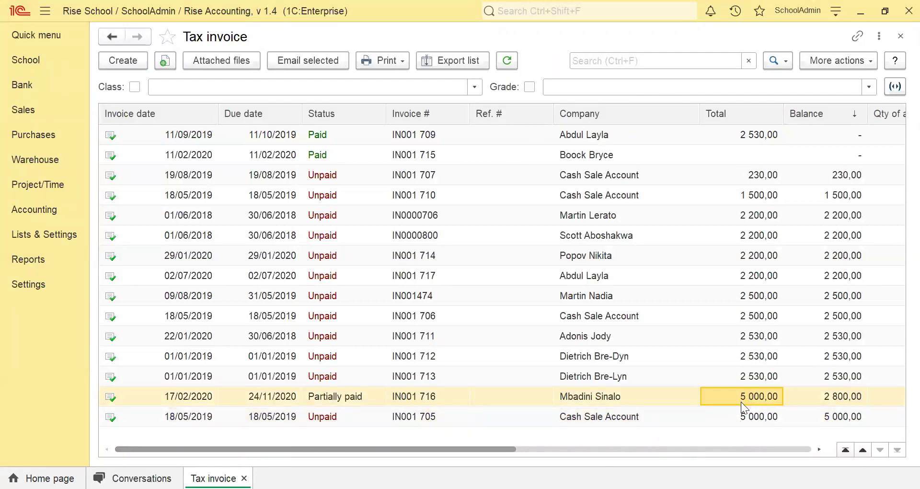
left_click(831, 403)
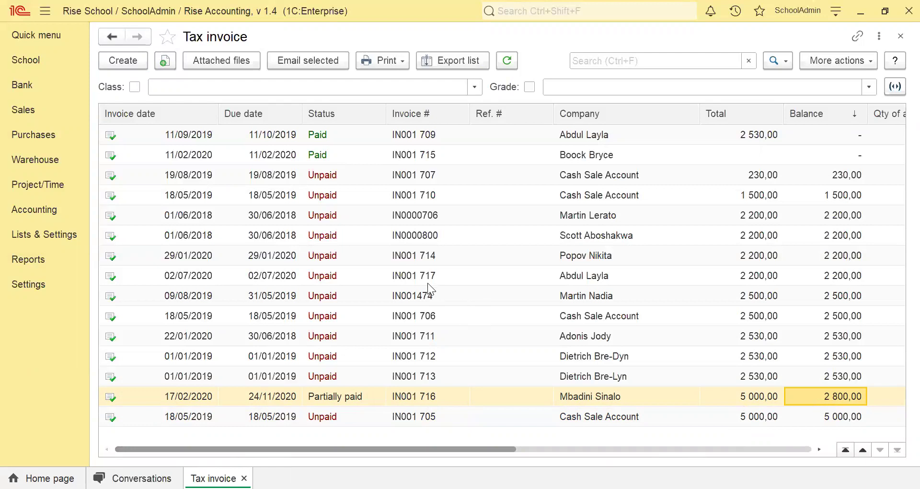
- Create a new tax invoice and choose the second student matching "nev" as the company
left_click(123, 61)
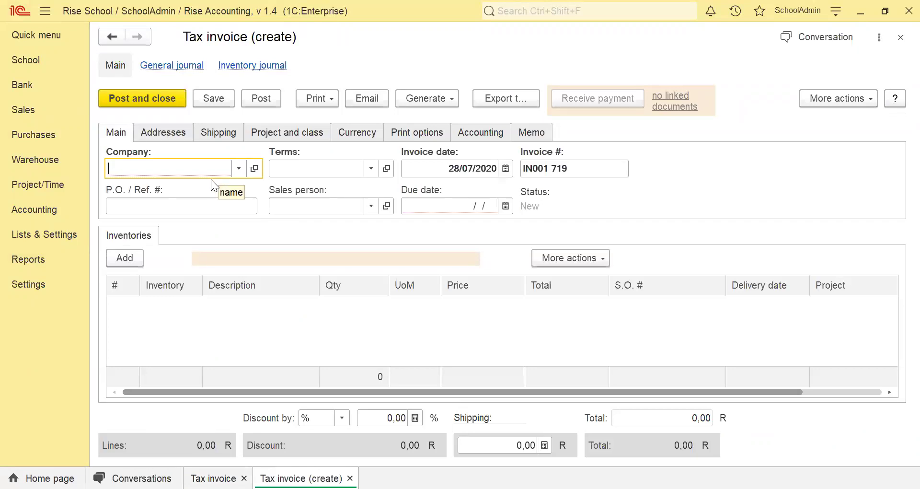
type("n")
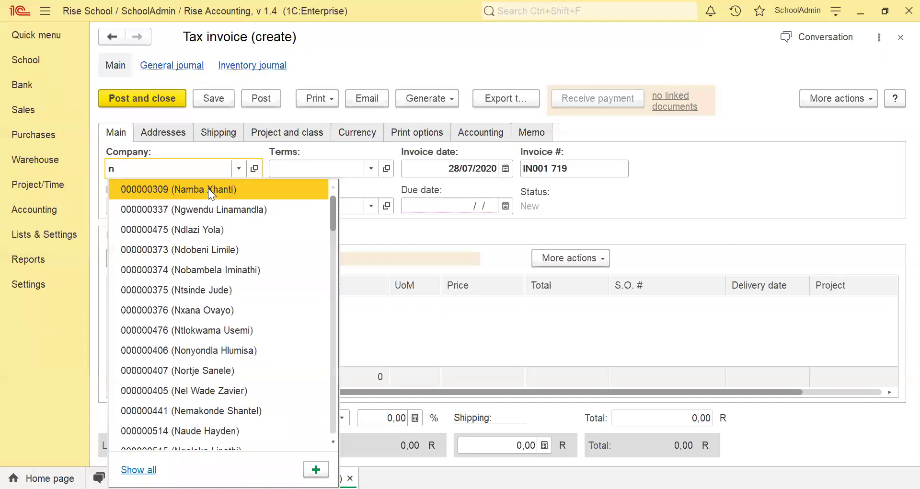
type("ev")
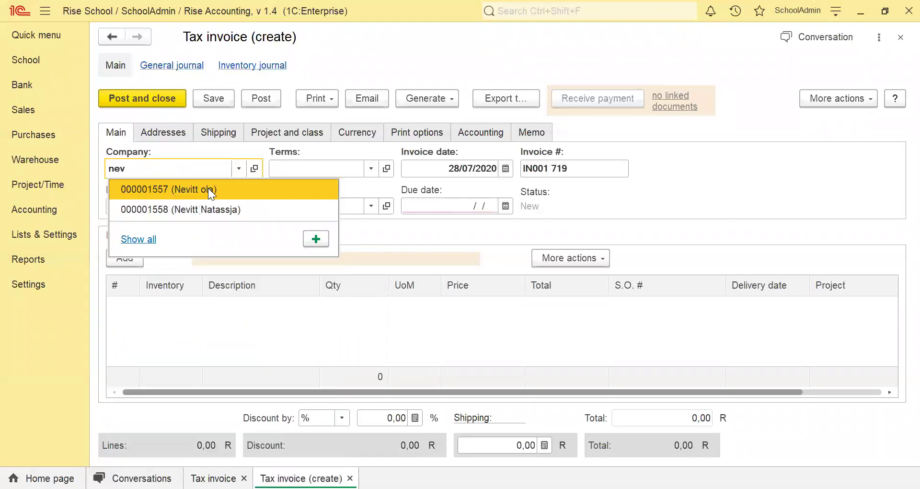
left_click(235, 209)
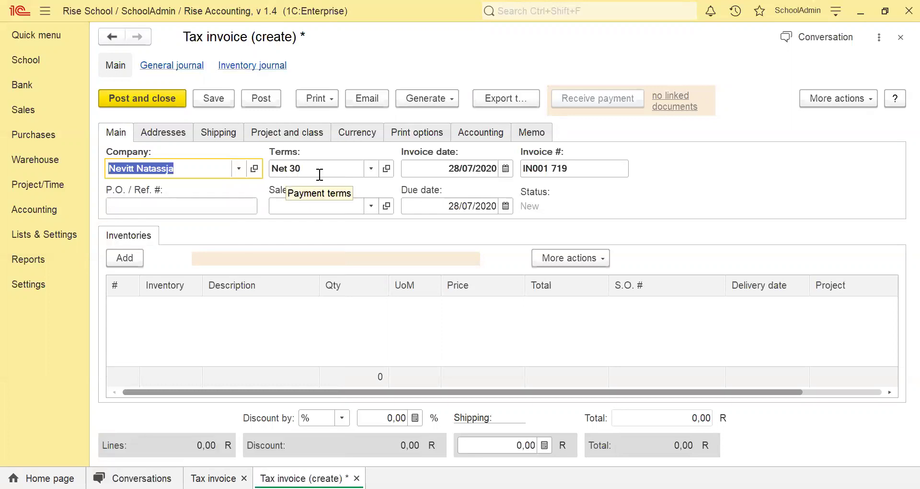
- Set the invoice date to 01/01/2020 and the due date to 31/12/2020
left_click(509, 170)
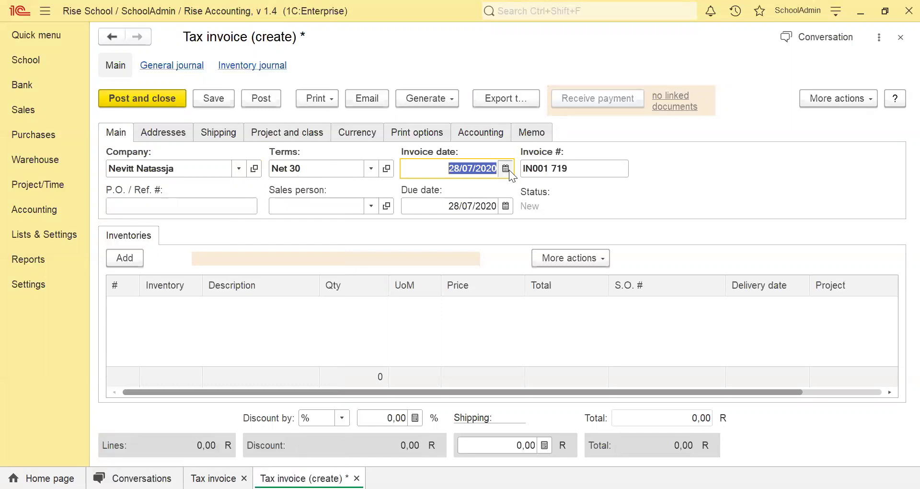
left_click(501, 262)
left_click(634, 284)
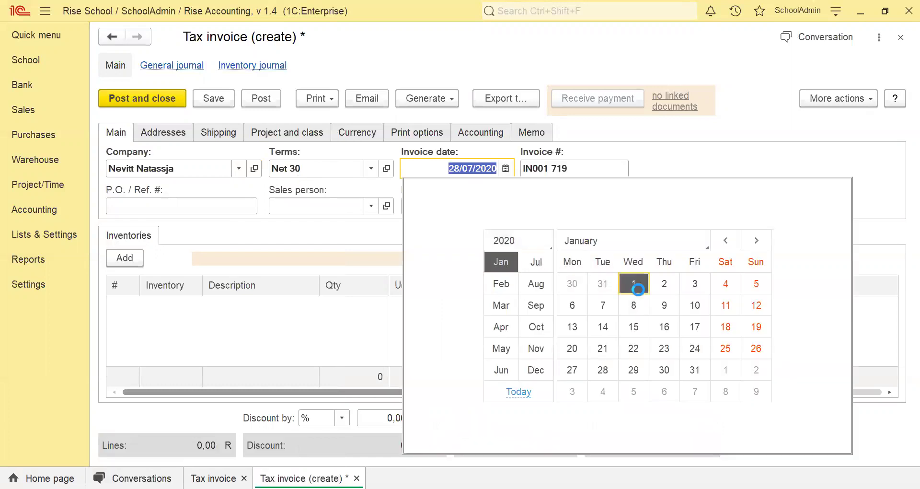
left_click(502, 209)
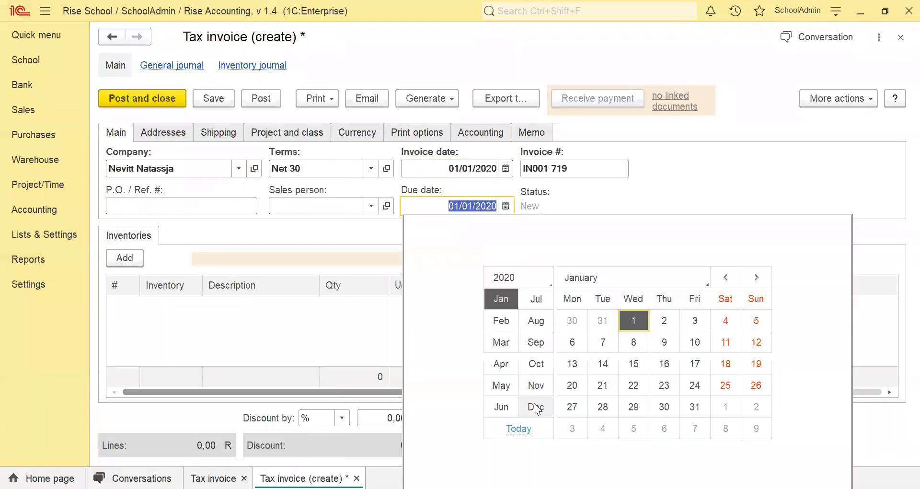
left_click(548, 406)
left_click(663, 408)
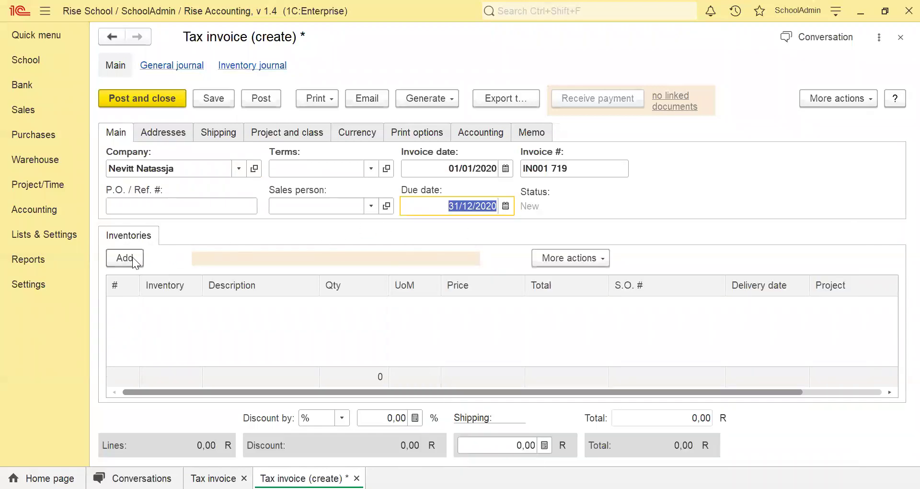
- Add an inventory line for Grade R School Fees (GR SF) to the invoice
left_click(132, 257)
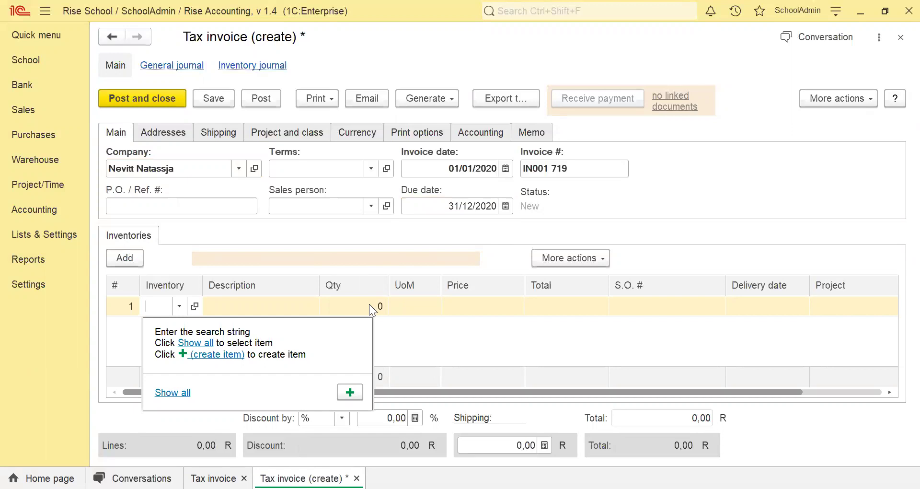
type("gr")
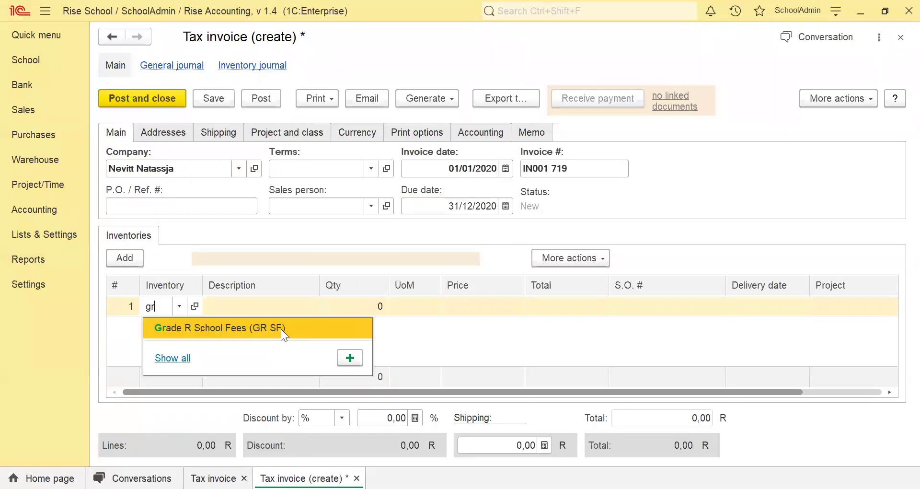
left_click(281, 328)
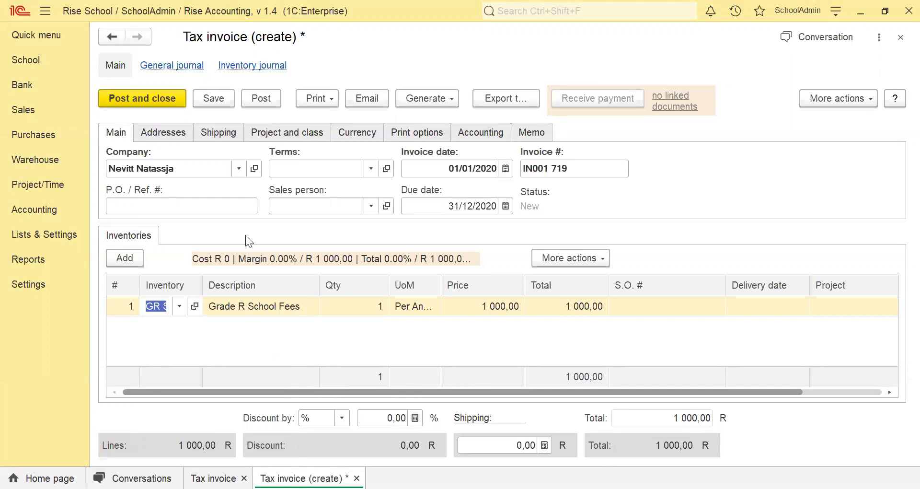
- Check the invoice's ship-to and bill-to addresses and post the invoice while keeping it open
left_click(180, 132)
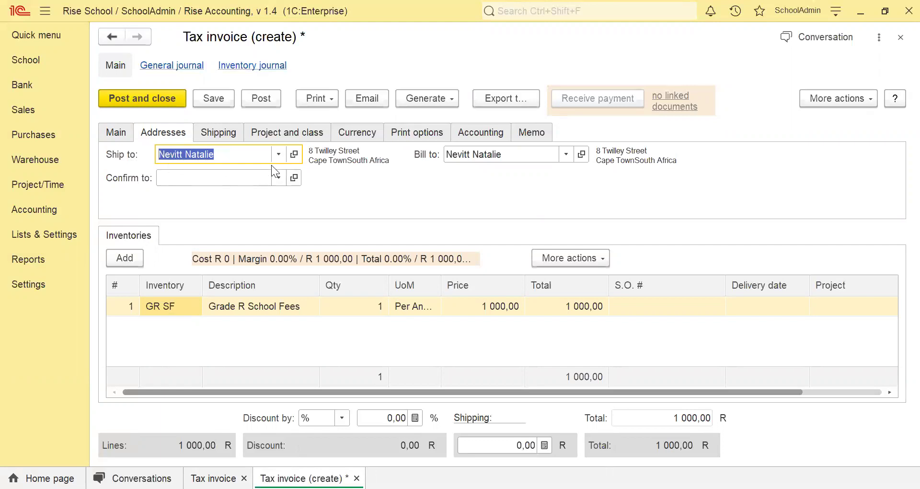
left_click(115, 135)
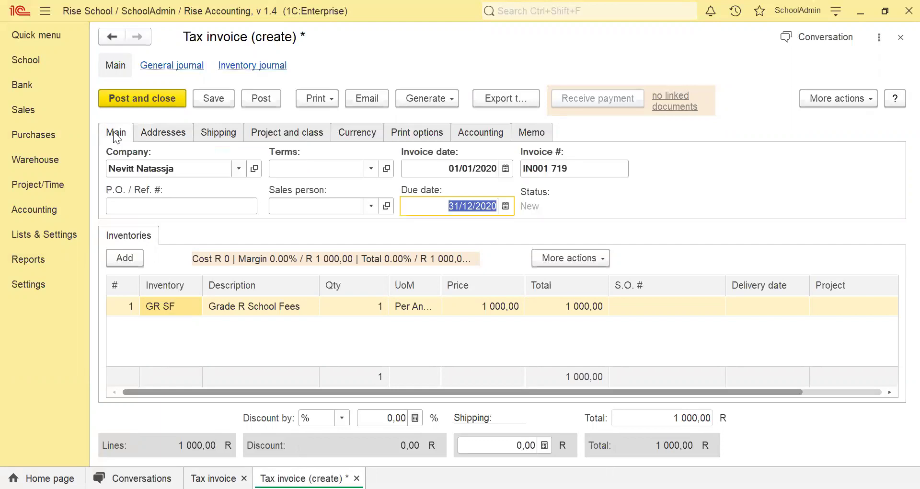
left_click(262, 99)
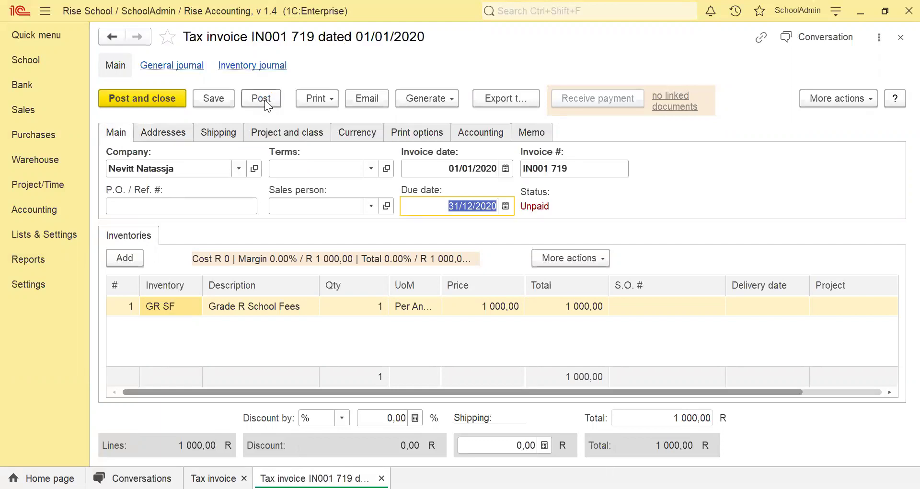
- Review the print preview of the posted tax invoice and close it
left_click(307, 102)
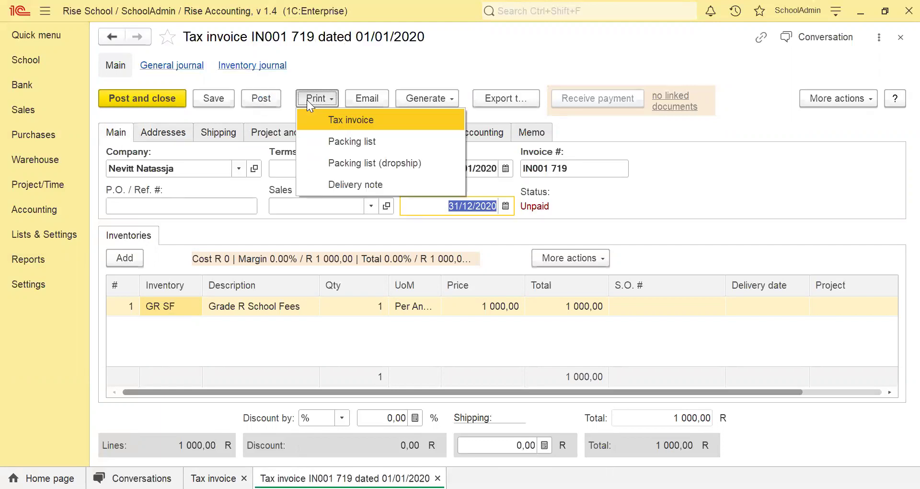
left_click(325, 120)
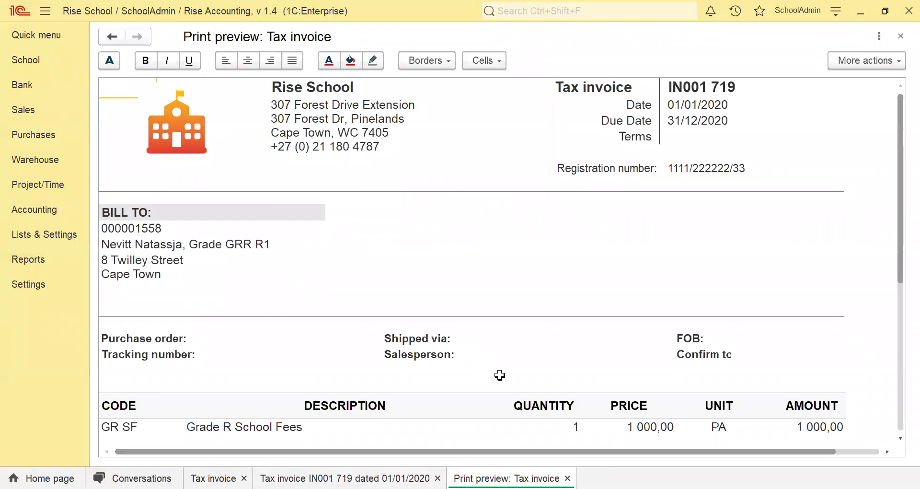
left_click(902, 36)
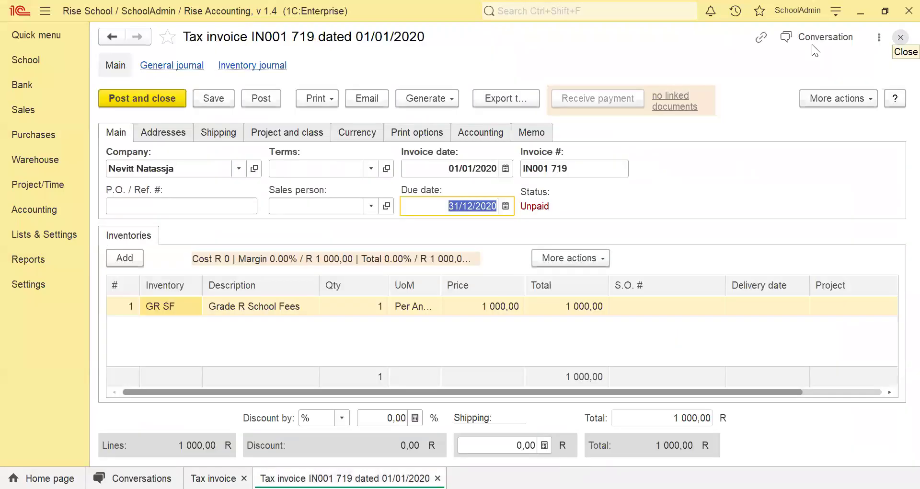
- Generate the printable tax invoice again and start saving it as a file in the Desktop folder
left_click(313, 101)
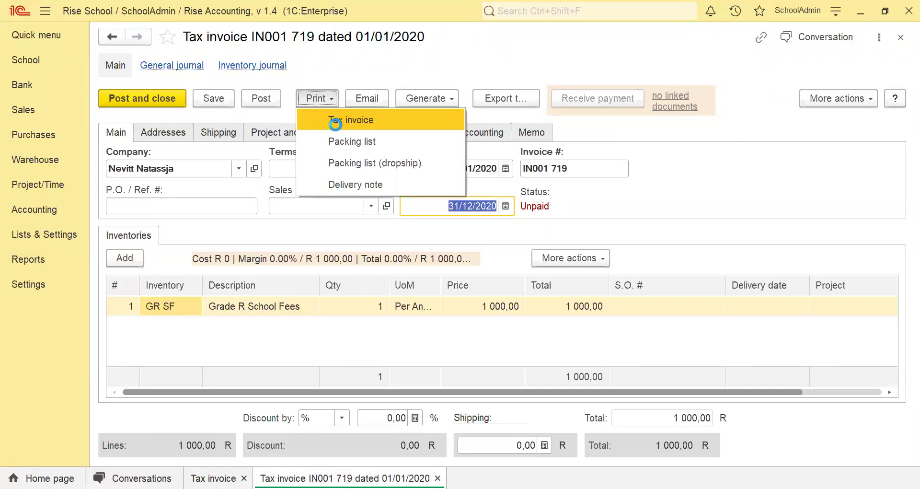
left_click(334, 126)
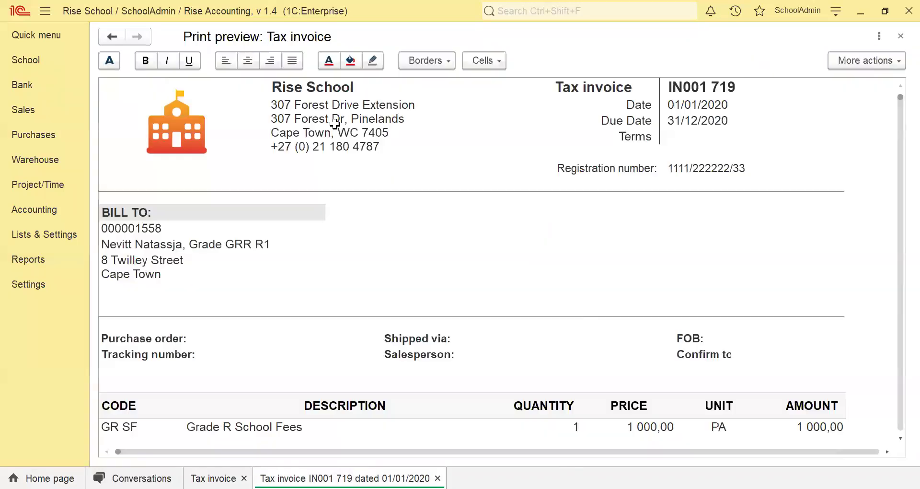
left_click(878, 38)
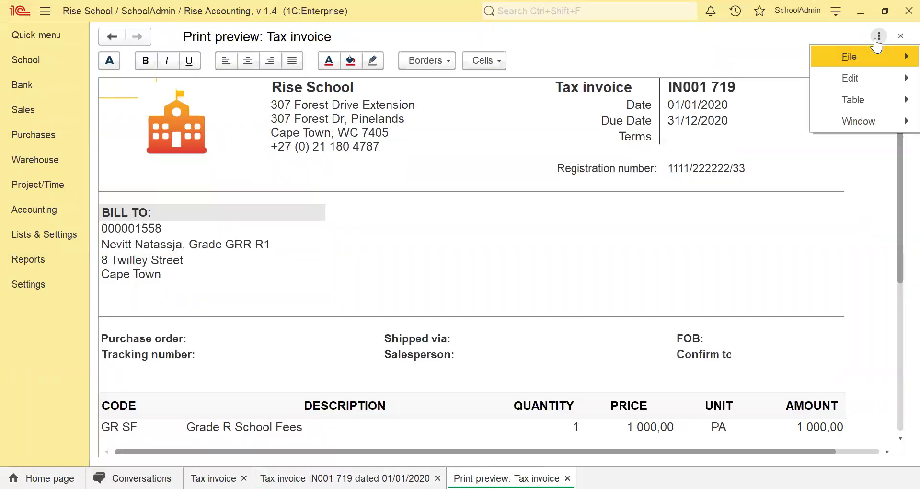
mouse_move(872, 47)
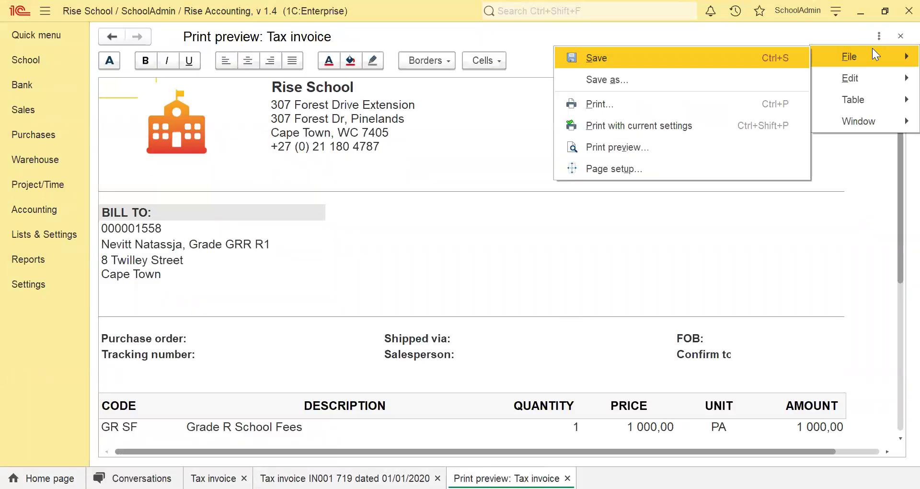
left_click(711, 78)
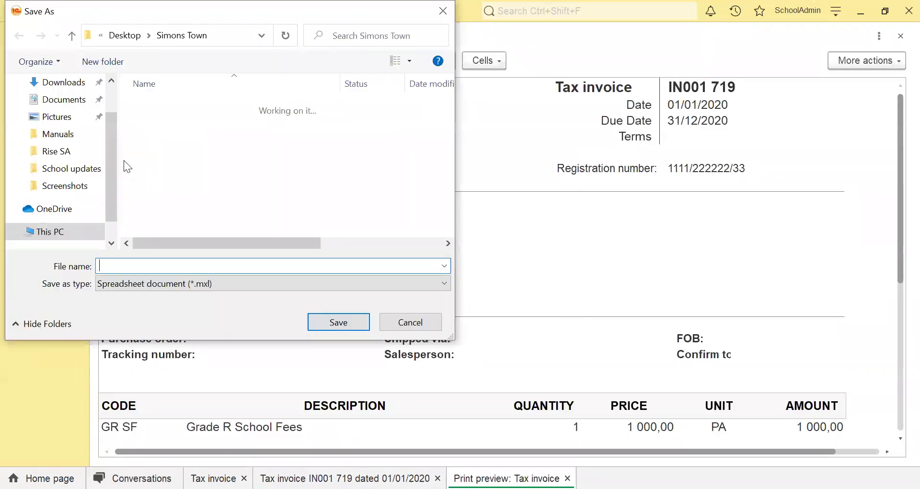
scroll(62, 98, "up", 1)
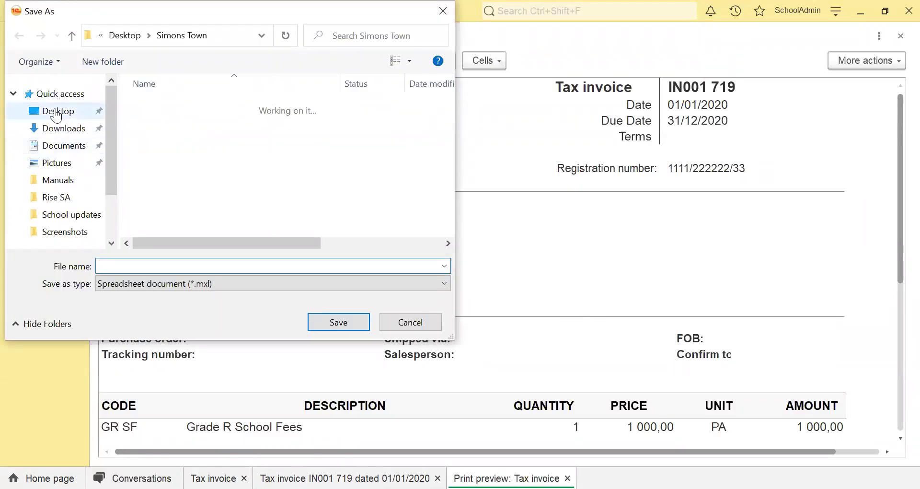
left_click(56, 113)
- Save the invoice as a PDF document named "tax invoice" plus the student's surname, and close the preview
left_click(230, 284)
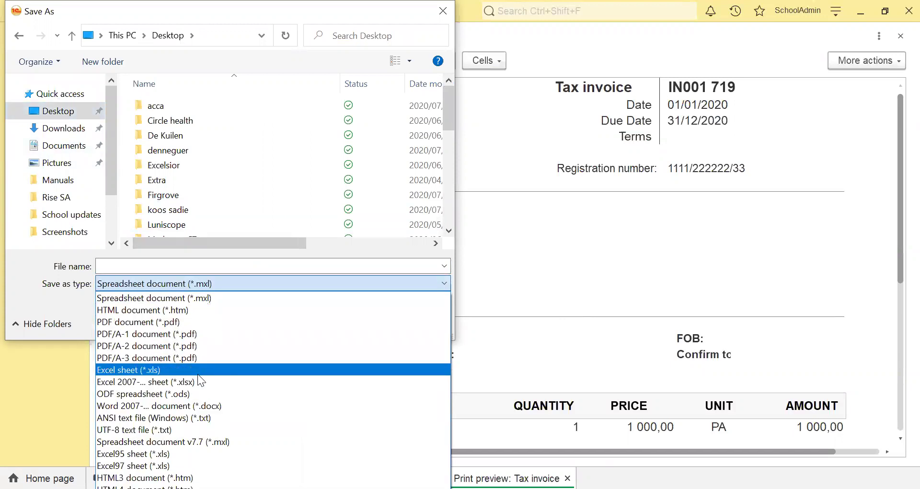
left_click(198, 326)
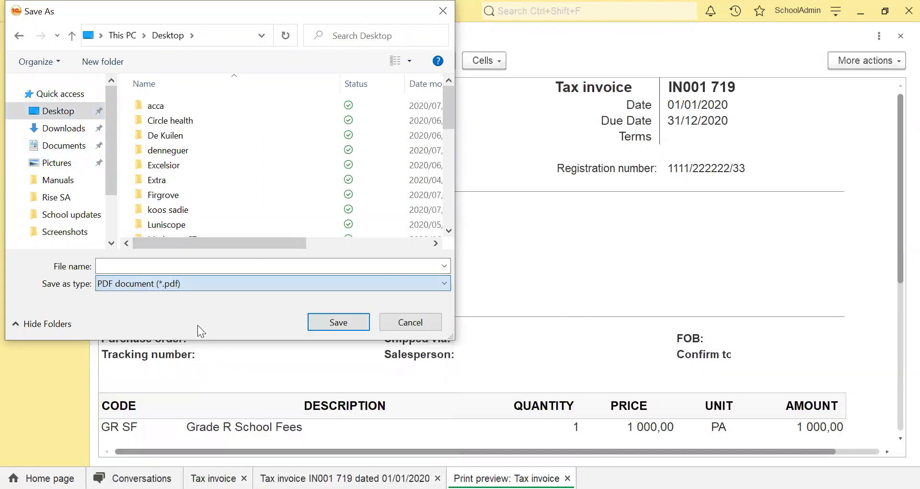
left_click(169, 268)
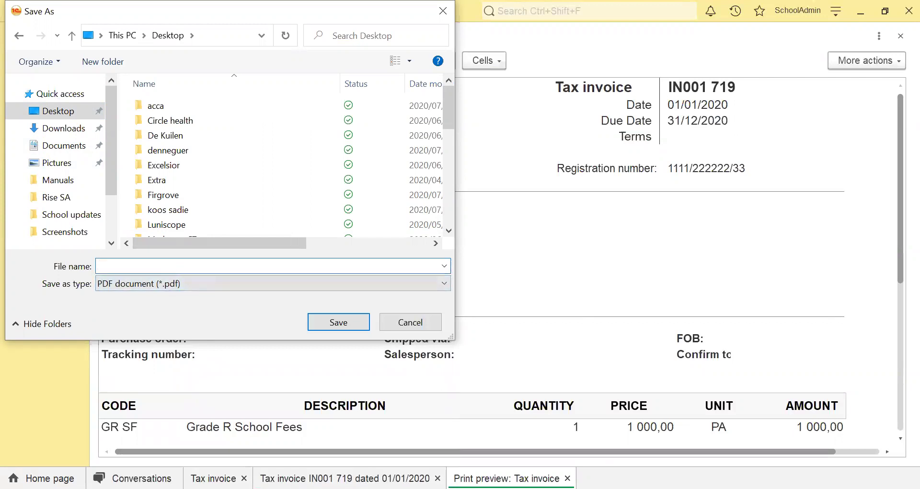
type("tax invoice nevitt")
left_click(326, 321)
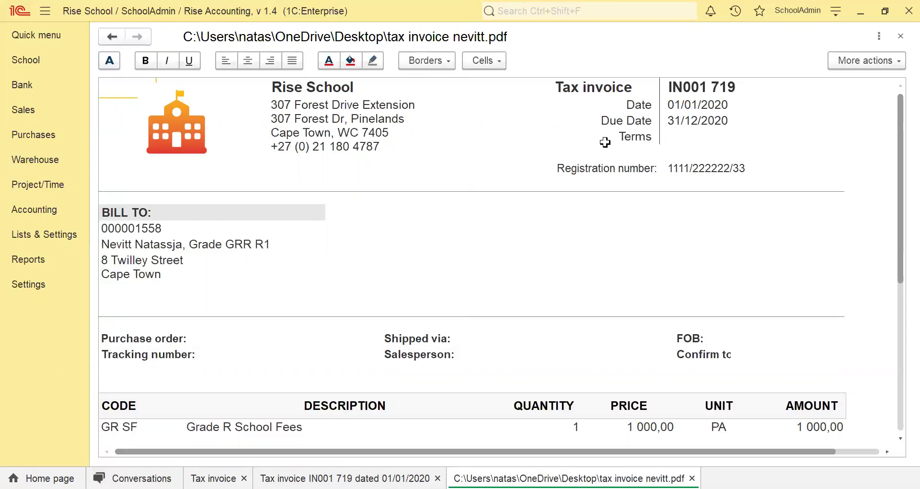
left_click(901, 37)
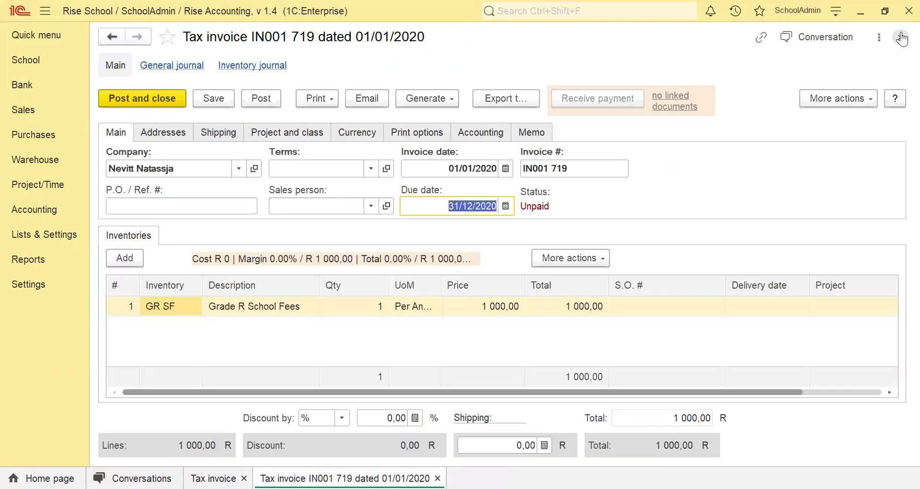
- Examine the invoice's email form, including its message body, and close it without sending
left_click(353, 101)
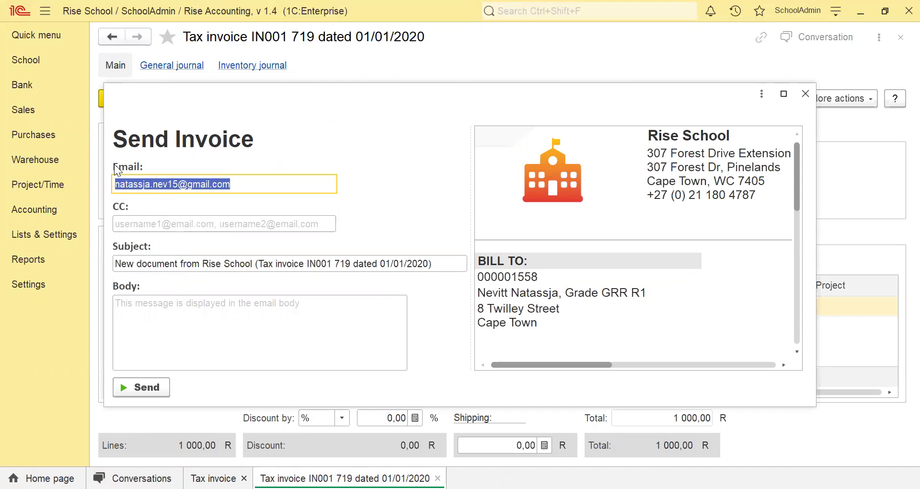
left_click(207, 335)
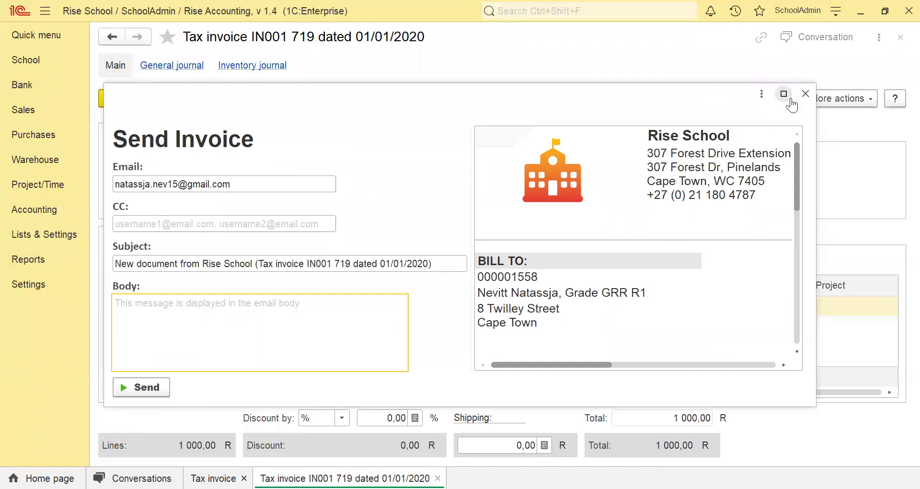
left_click(805, 94)
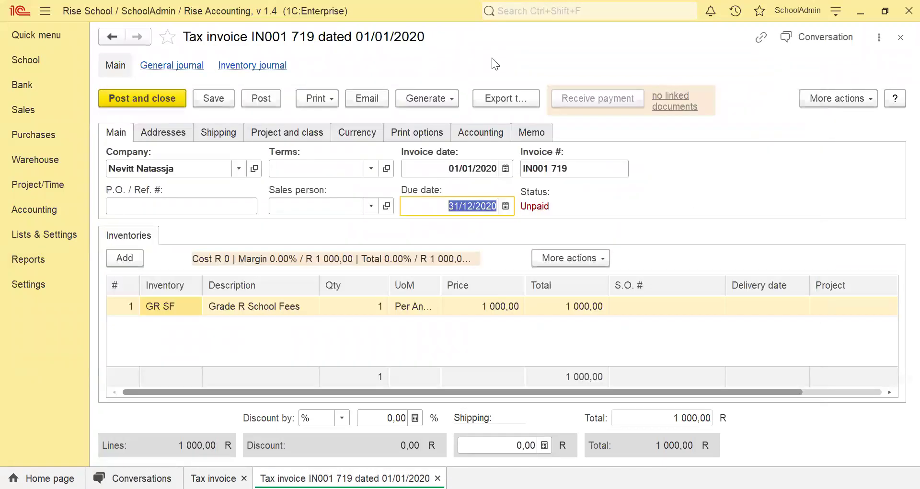